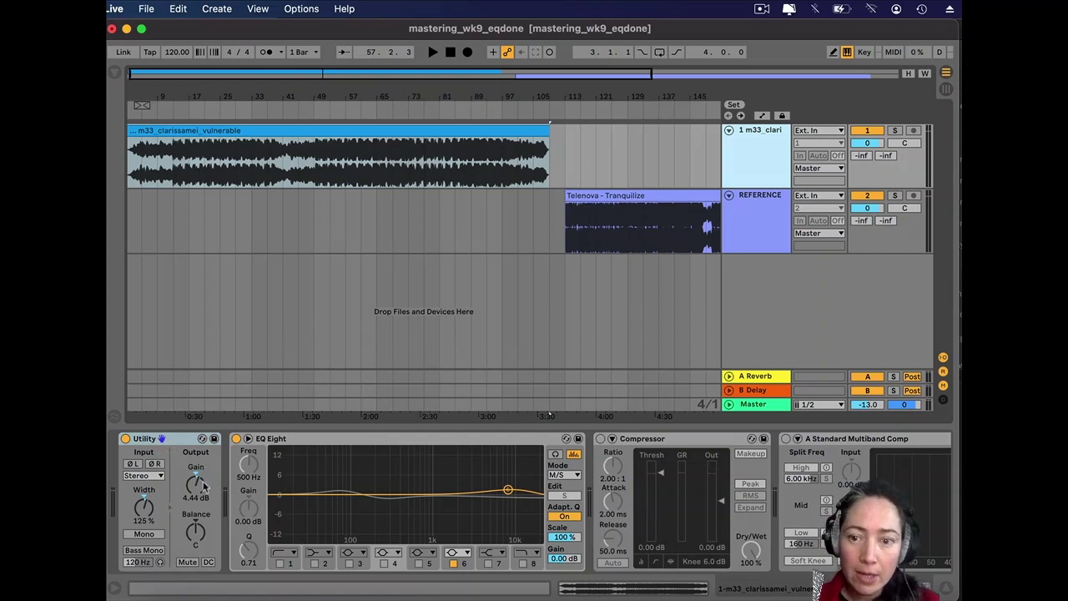
Switch EQ Eight's processing mode to Stereo
scroll(369, 486, right, 5)
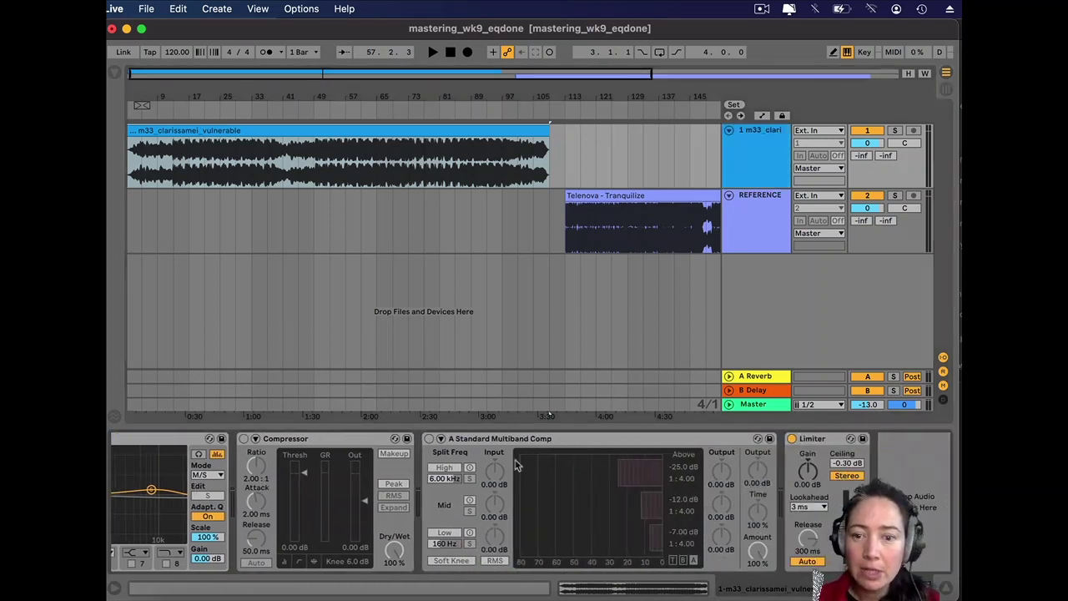
scroll(437, 473, left, 5)
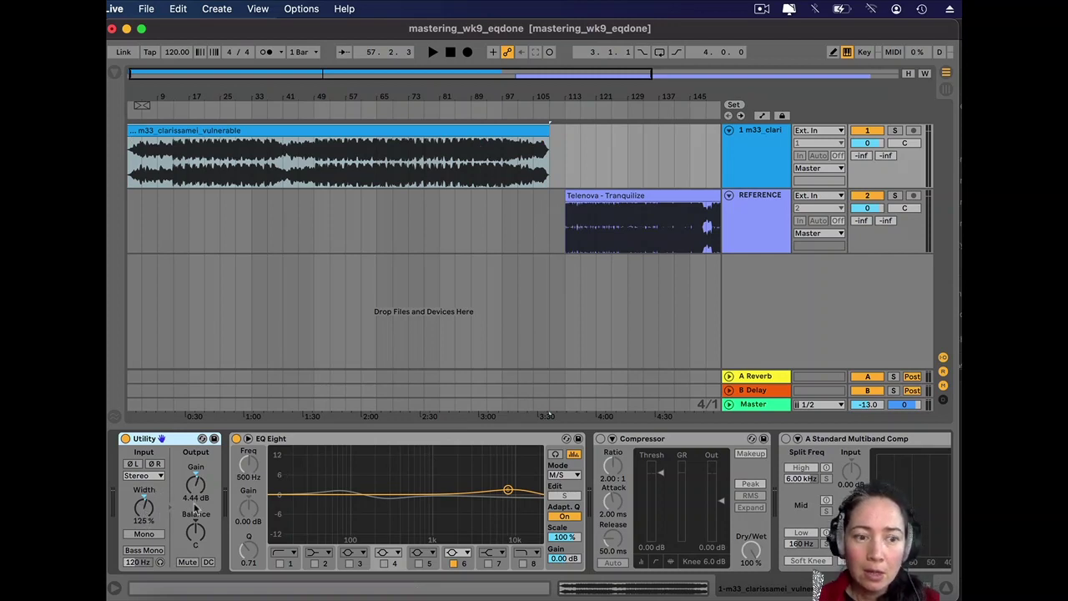
scroll(194, 505, right, 5)
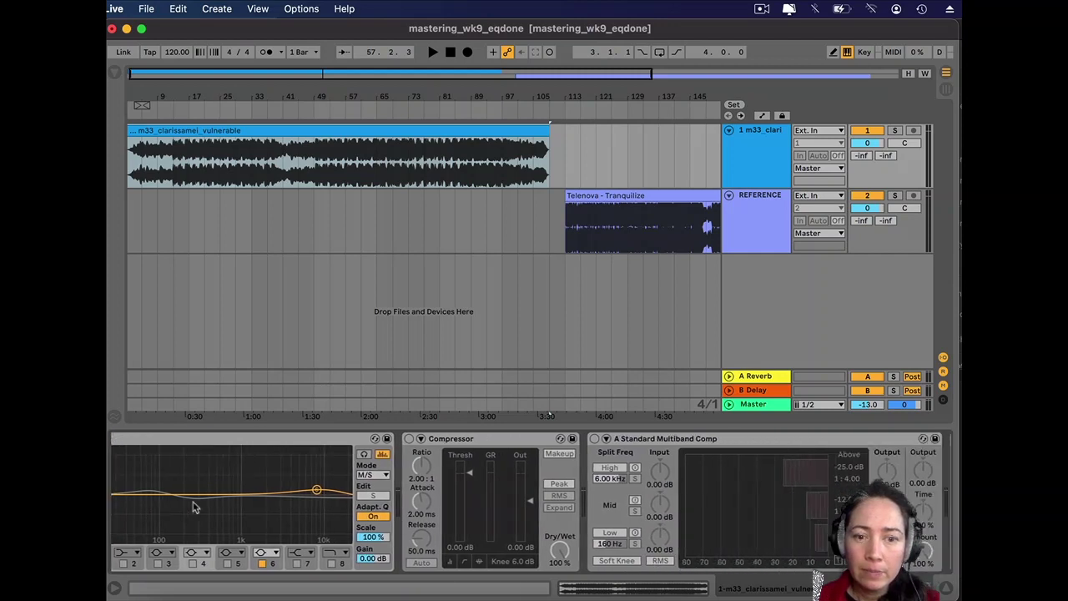
scroll(201, 492, left, 3)
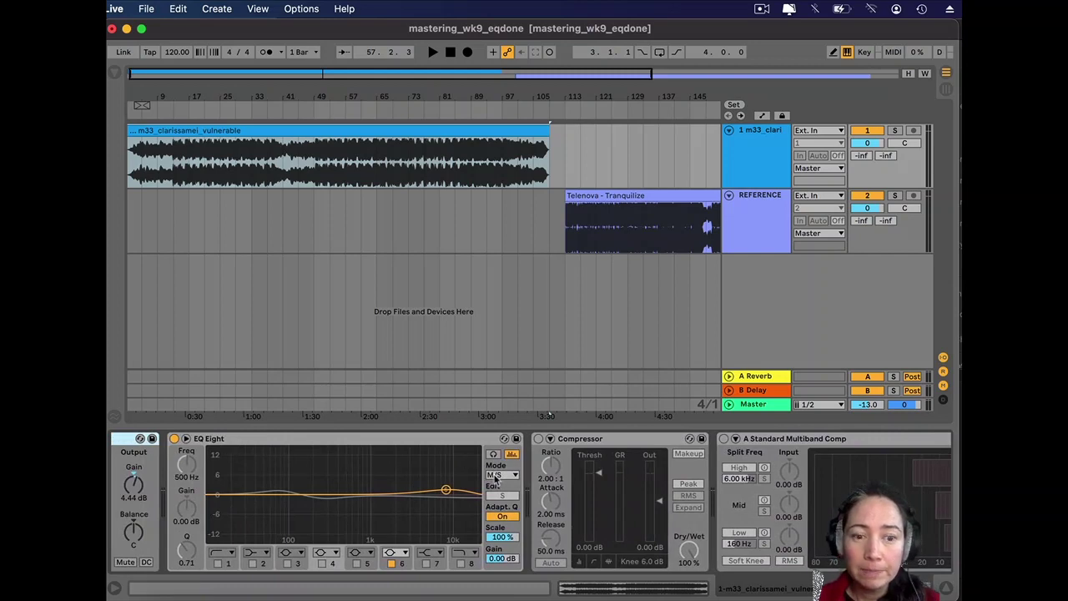
click(495, 476)
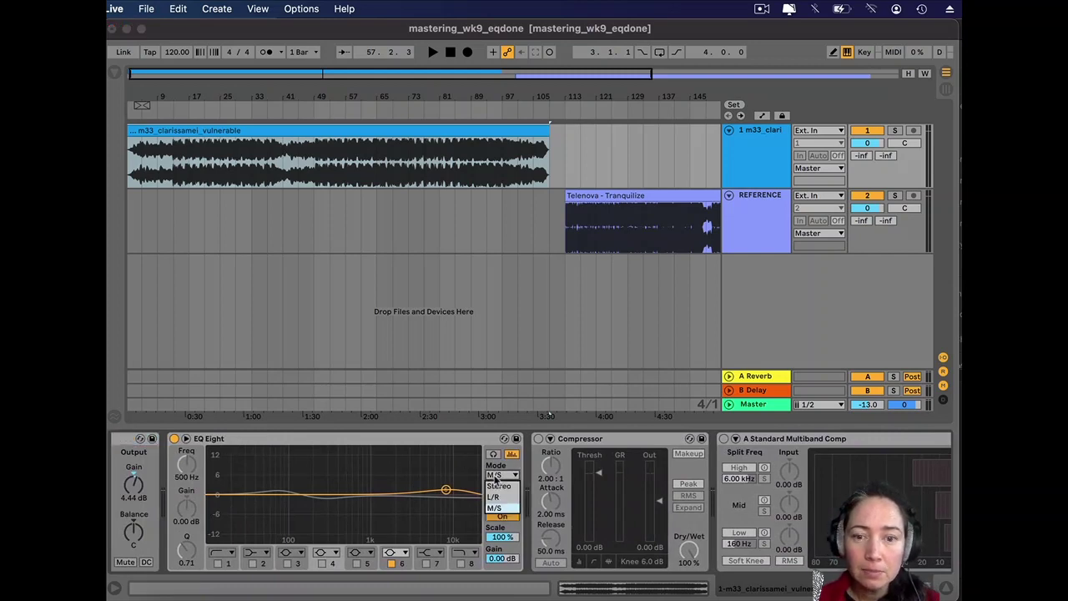
click(499, 487)
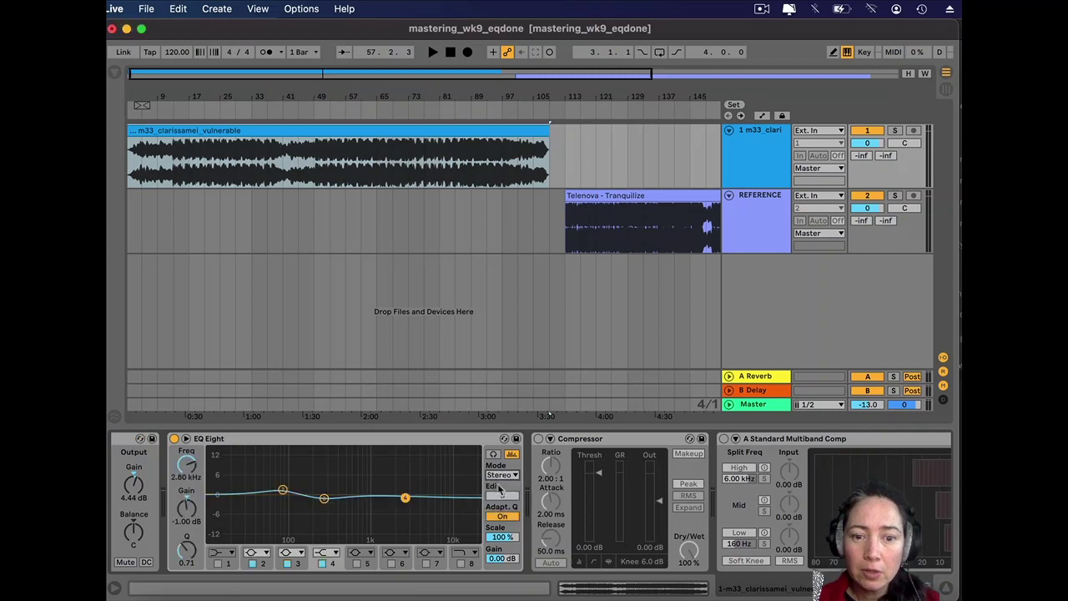
click(501, 476)
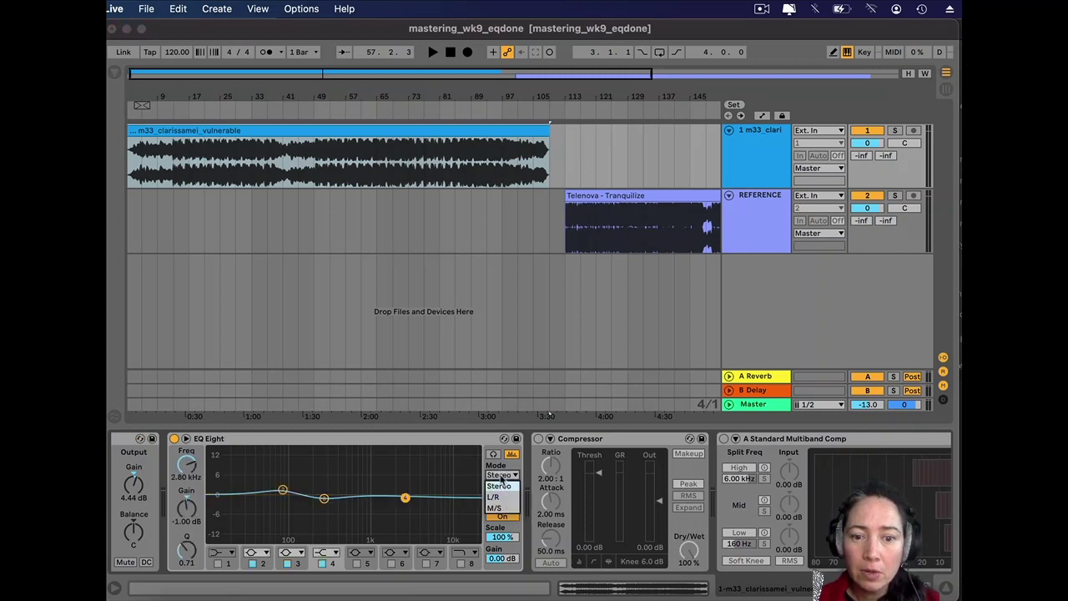
click(502, 475)
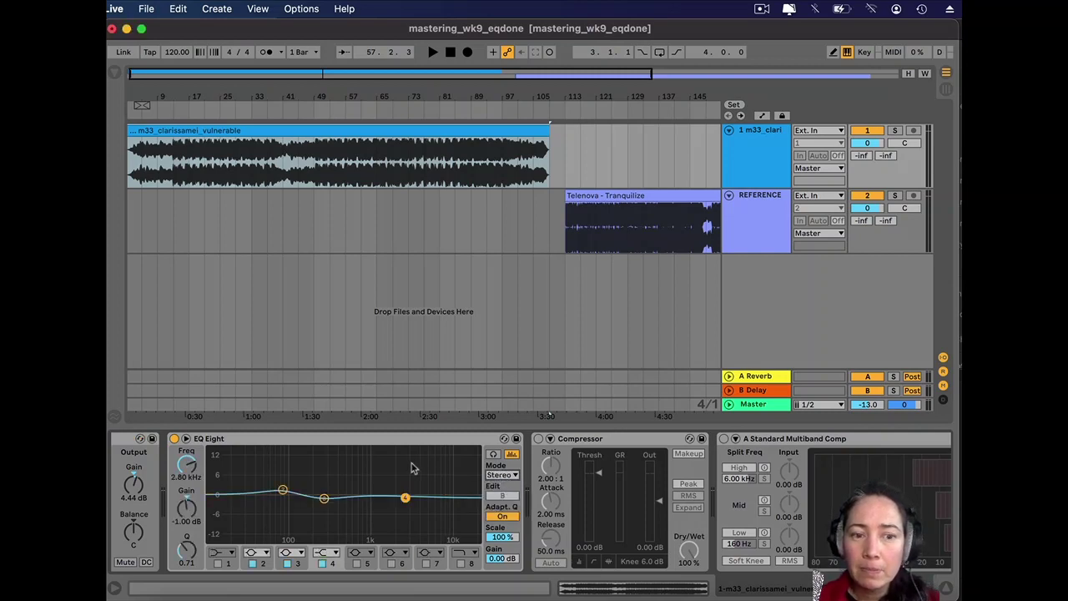
Return EQ Eight to M/S mode with the Mid channel as the edit target
scroll(410, 468, left, 3)
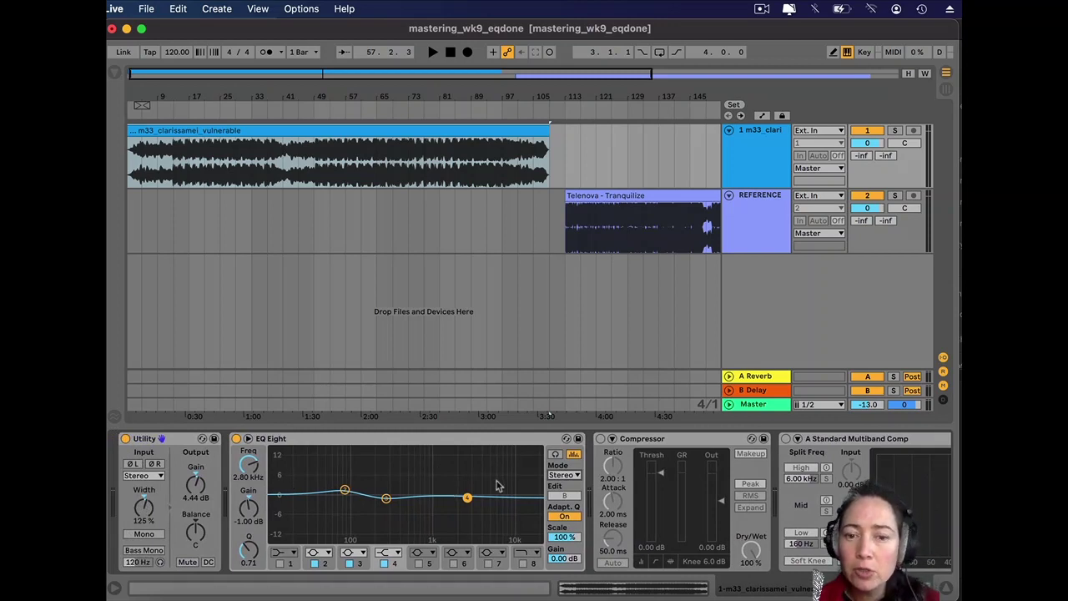
click(562, 475)
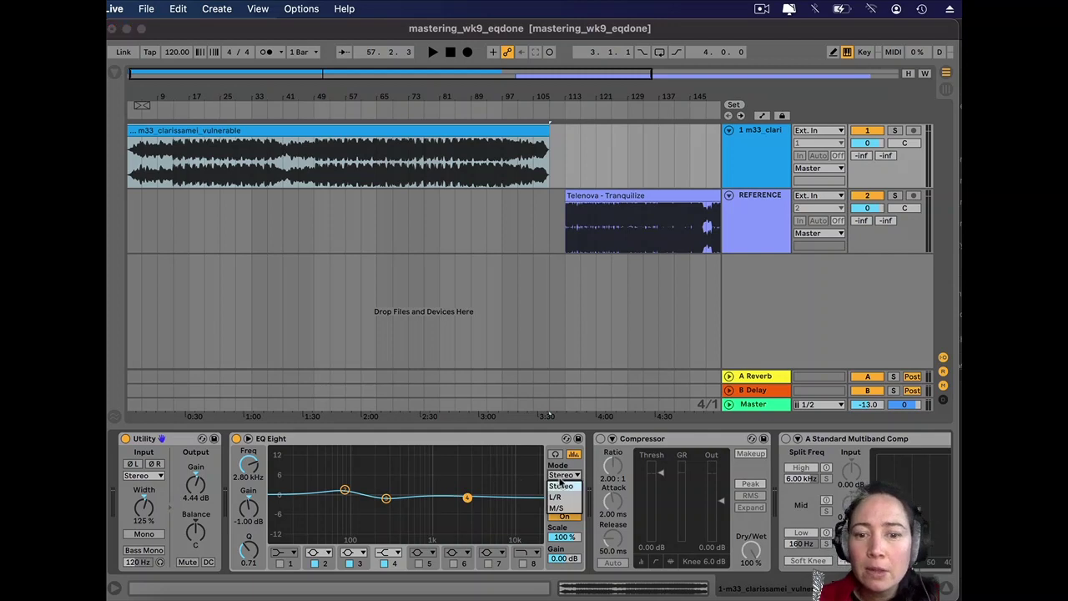
click(566, 505)
click(564, 496)
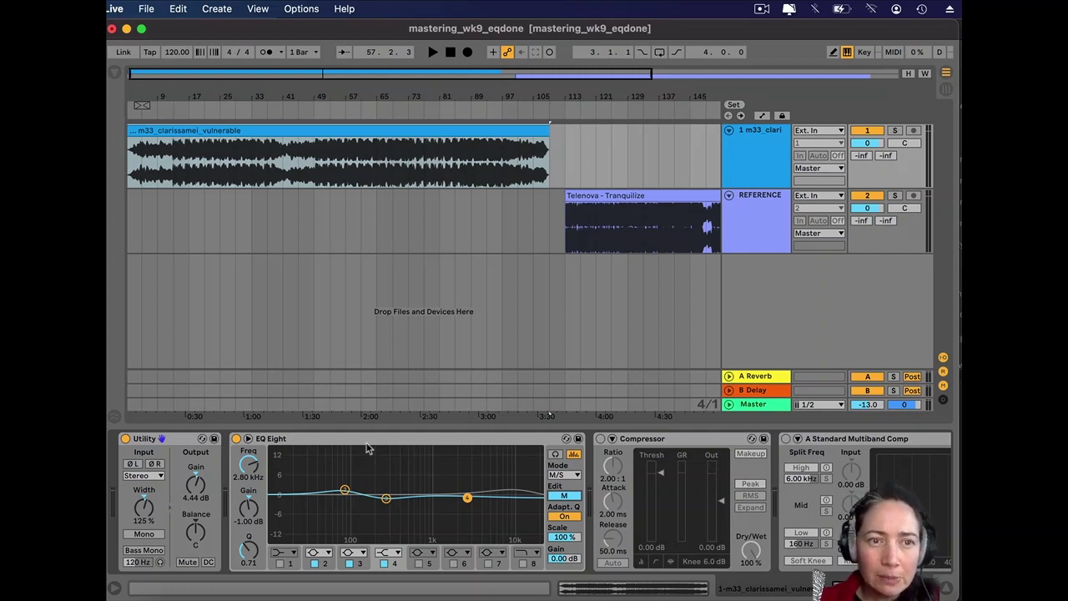
Select the Mid low band (80 Hz, +1.50 dB, Q 1.20) and play the mix to hear it
click(344, 489)
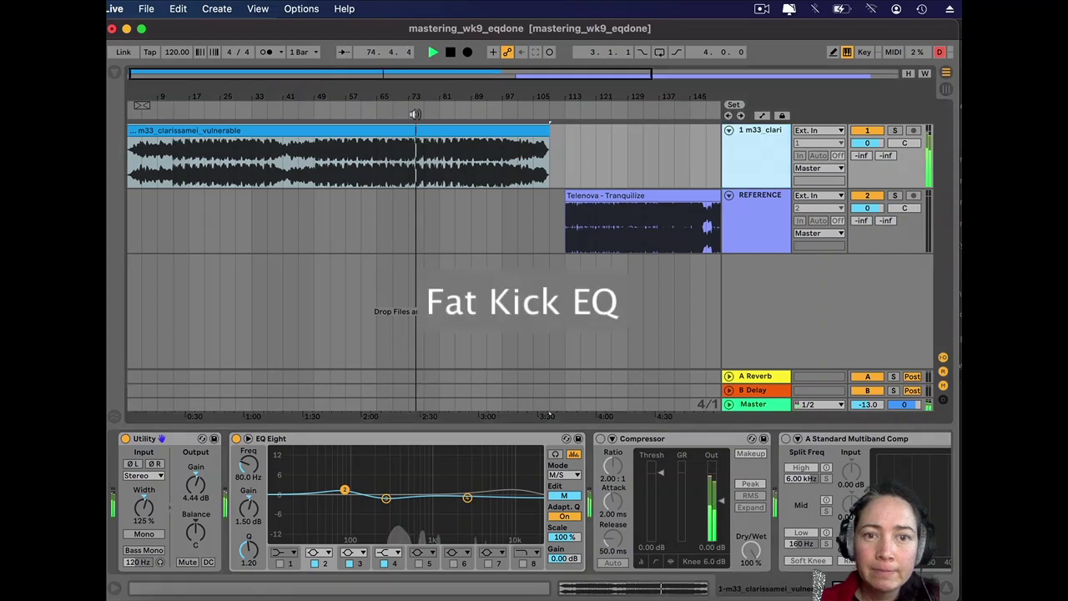
key(space)
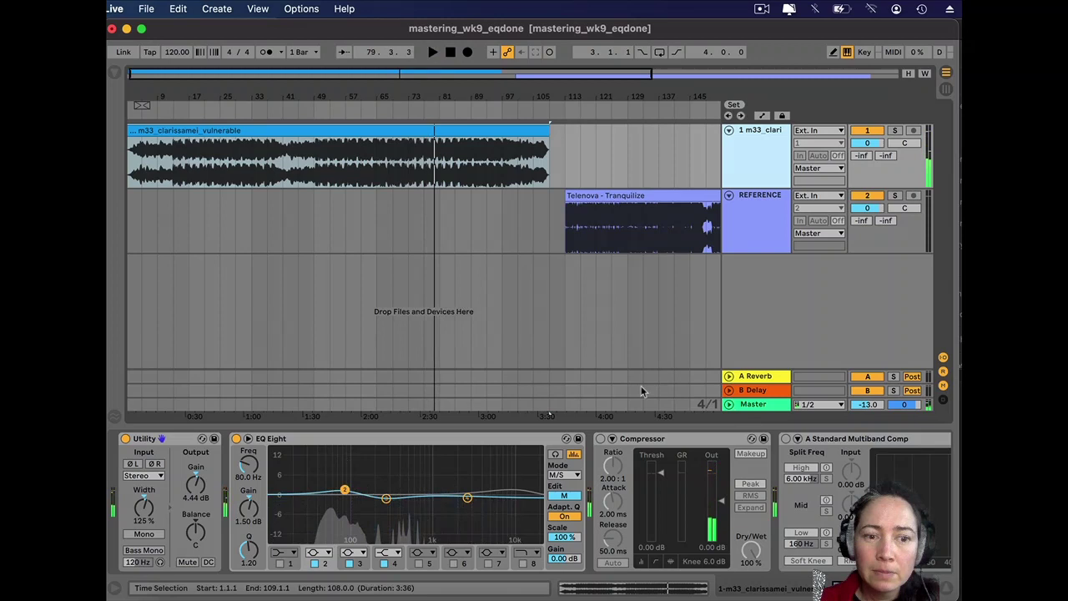
A/B the mix from bar 74 with EQ Eight bypassed, leaving the EQ off
click(236, 439)
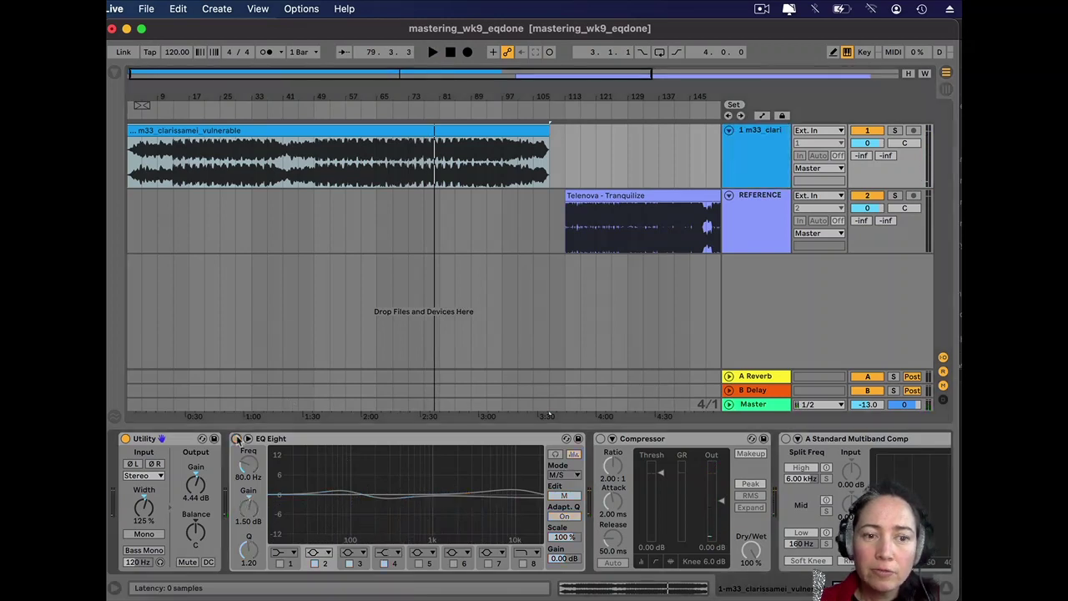
click(412, 115)
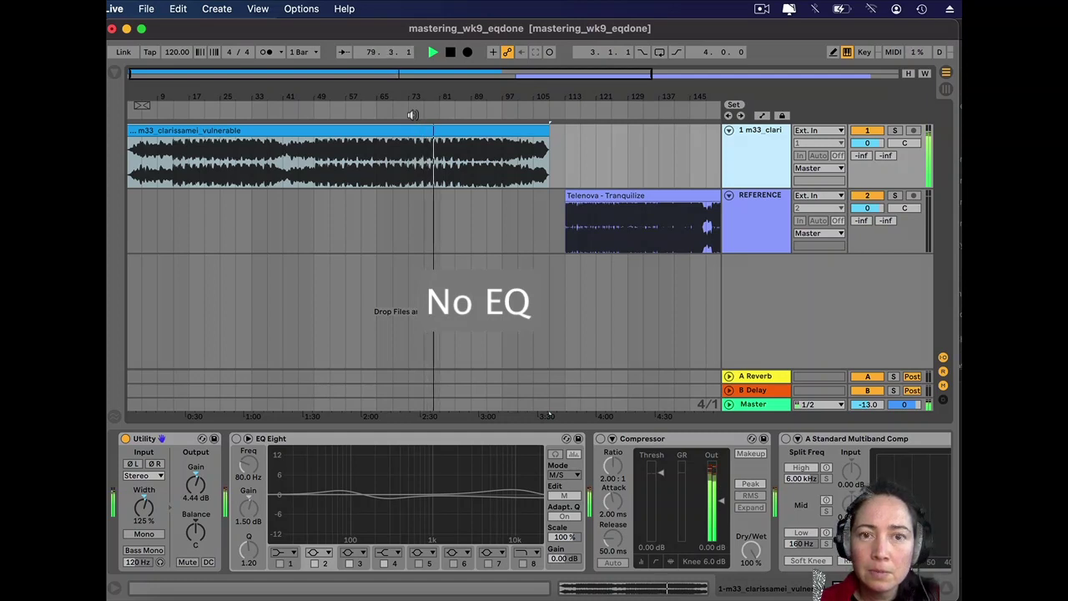
key(space)
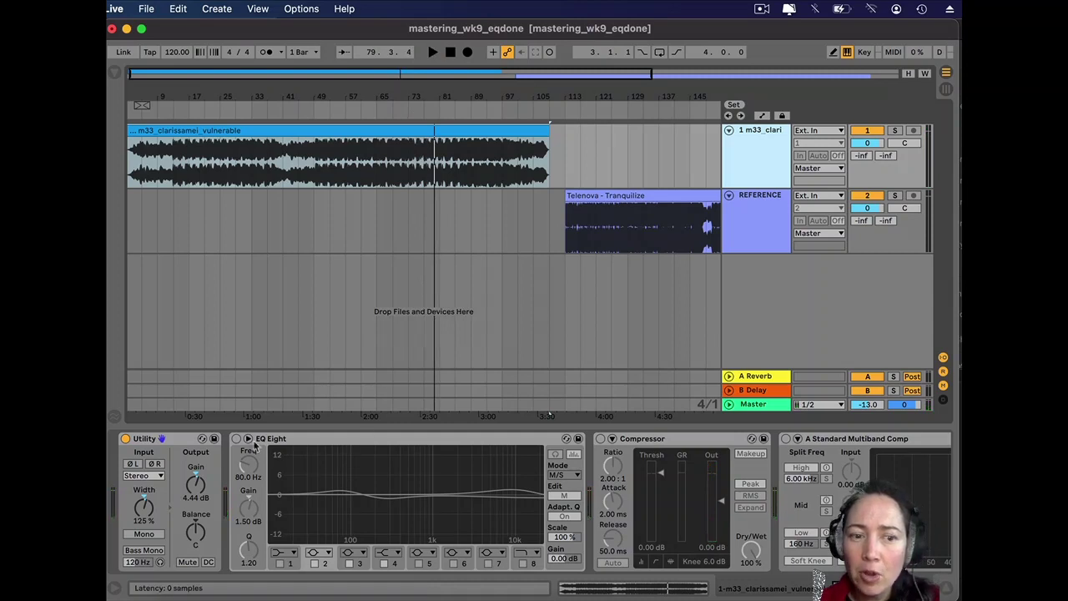
click(236, 439)
click(235, 439)
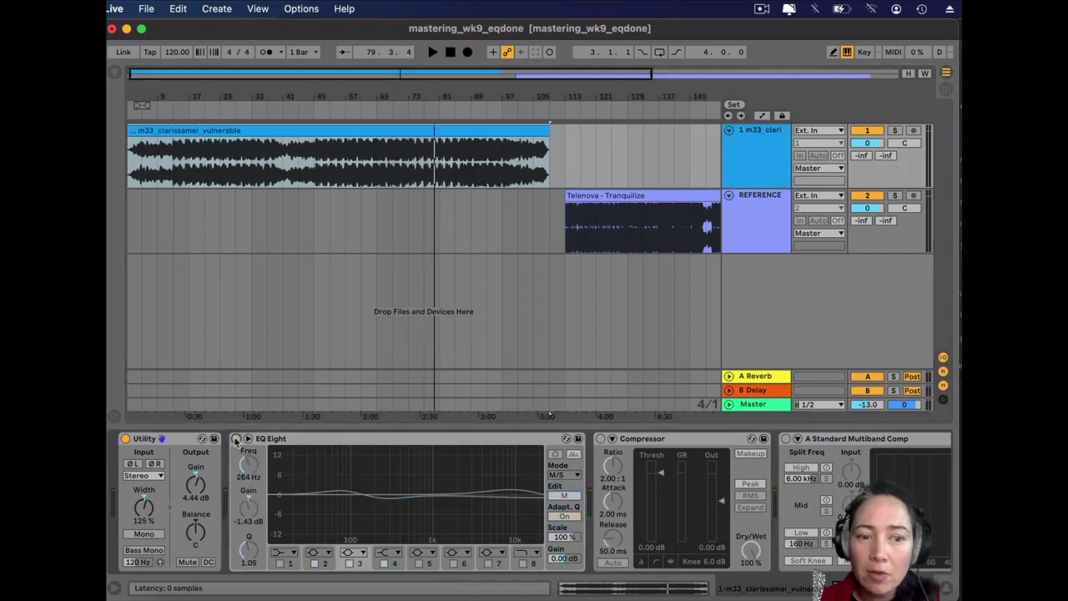
scroll(345, 501, right, 5)
scroll(347, 503, right, 2)
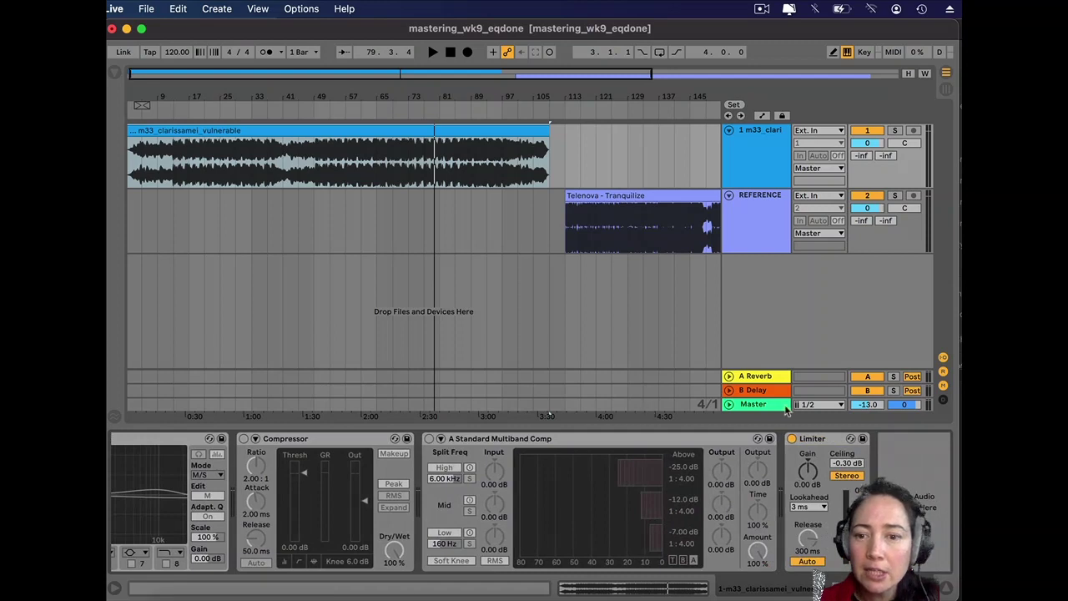
Play the reference from bar 128 on the Master spectrum analyser, then reshow the mix track's devices
click(755, 404)
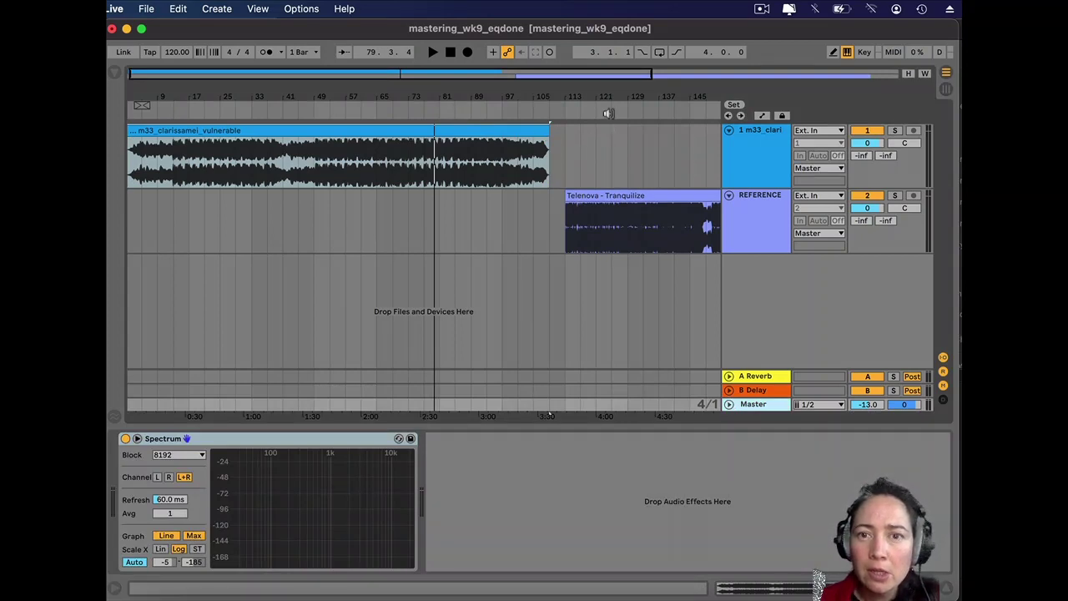
click(626, 114)
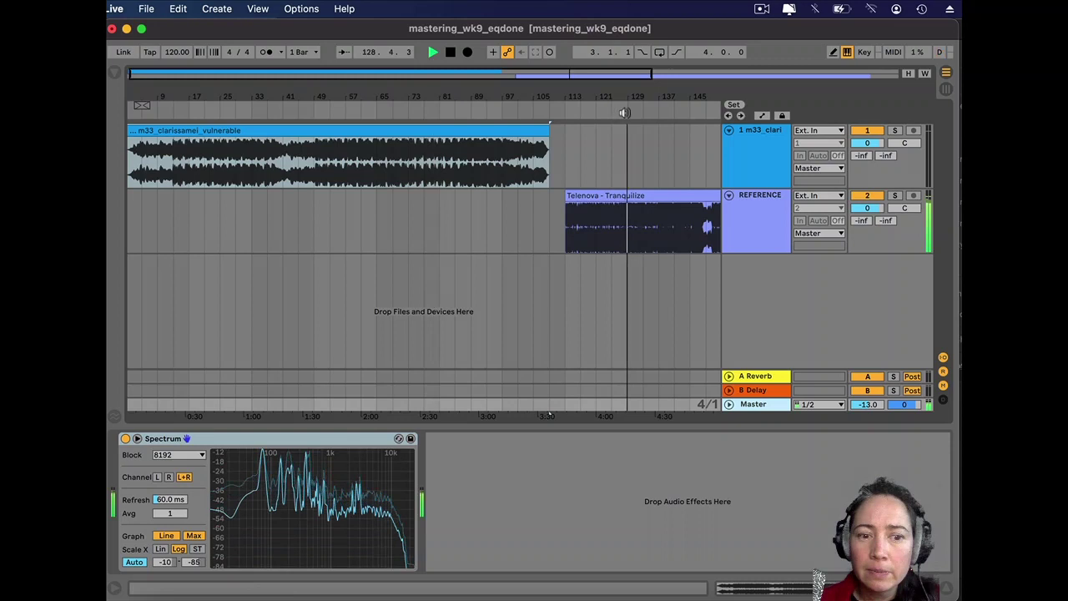
mouse_move(310, 455)
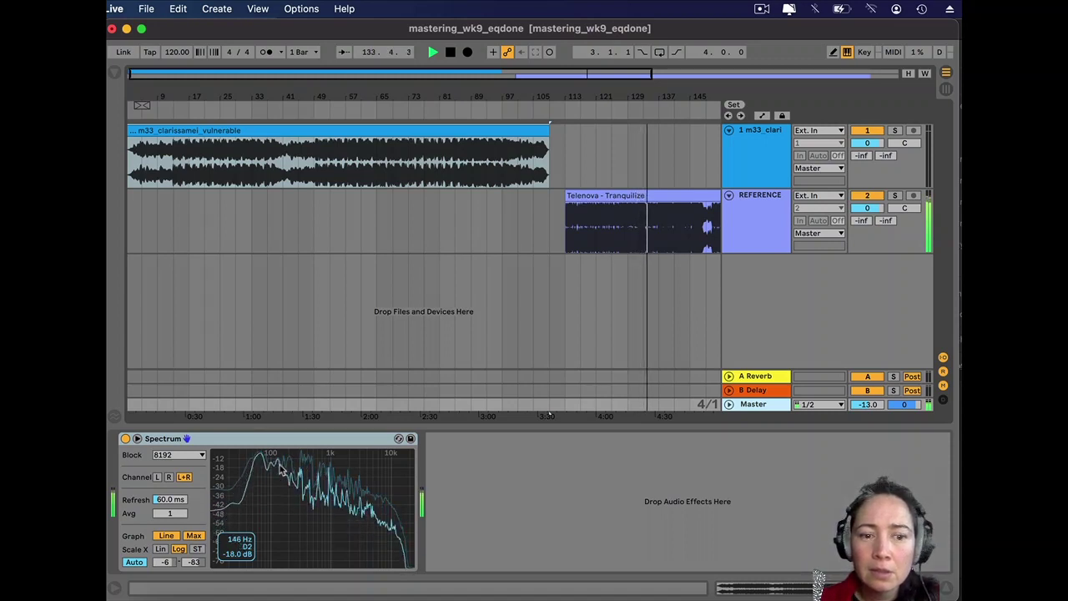
key(space)
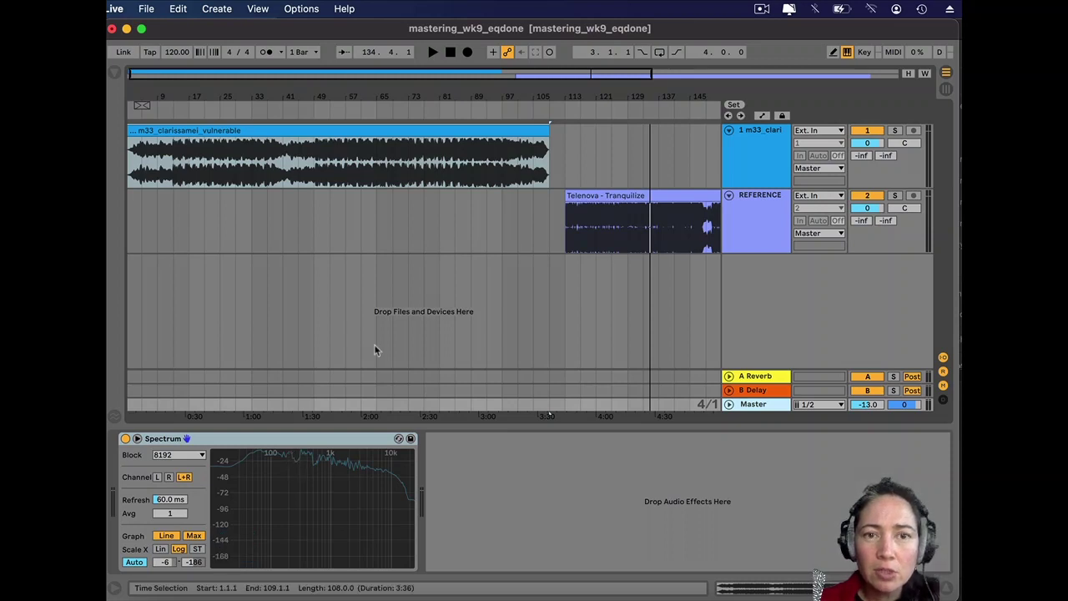
click(462, 131)
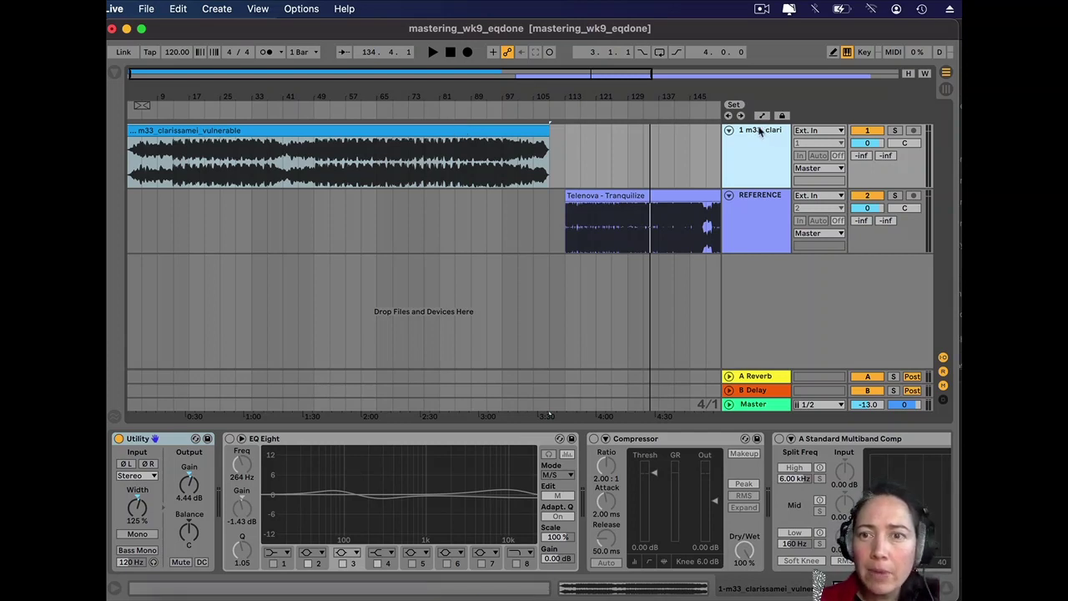
Turn EQ Eight on for the mix clip and move the band-3 −1.43 dB dip down to 212 Hz
click(428, 132)
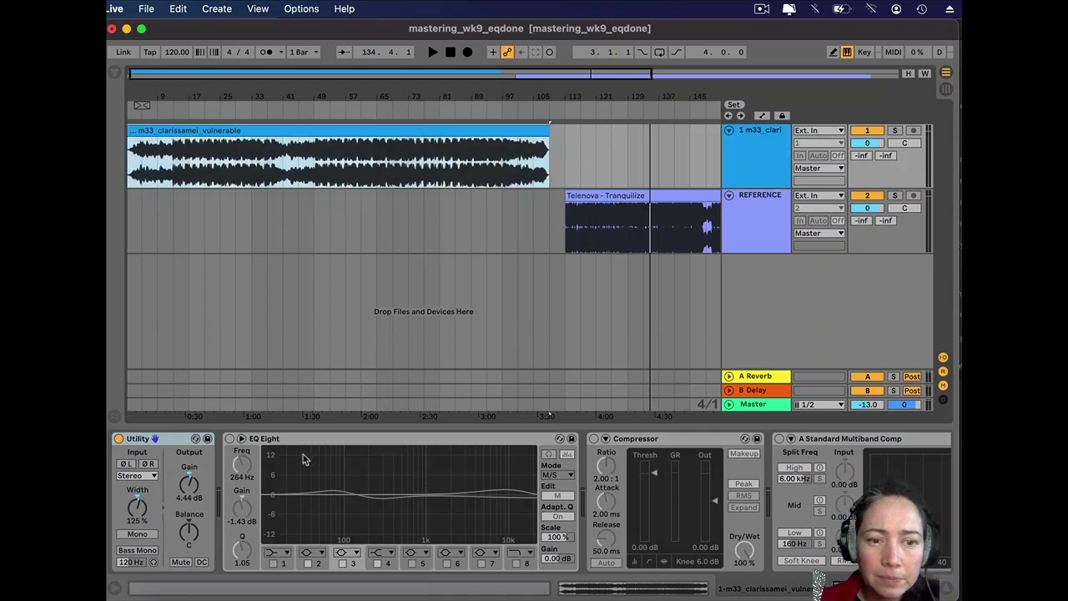
click(229, 438)
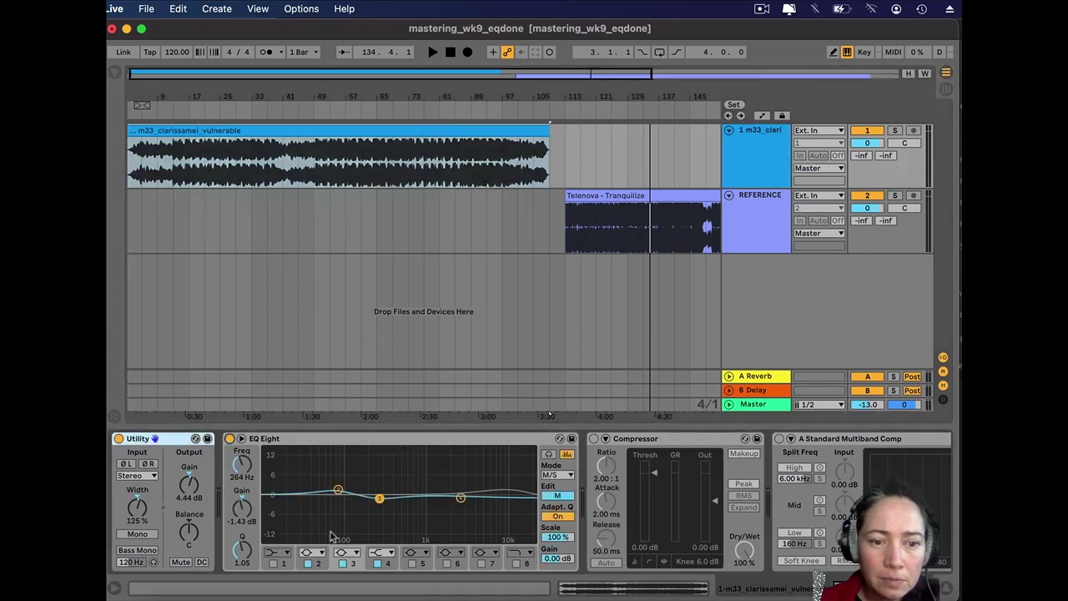
right_click(241, 461)
click(236, 453)
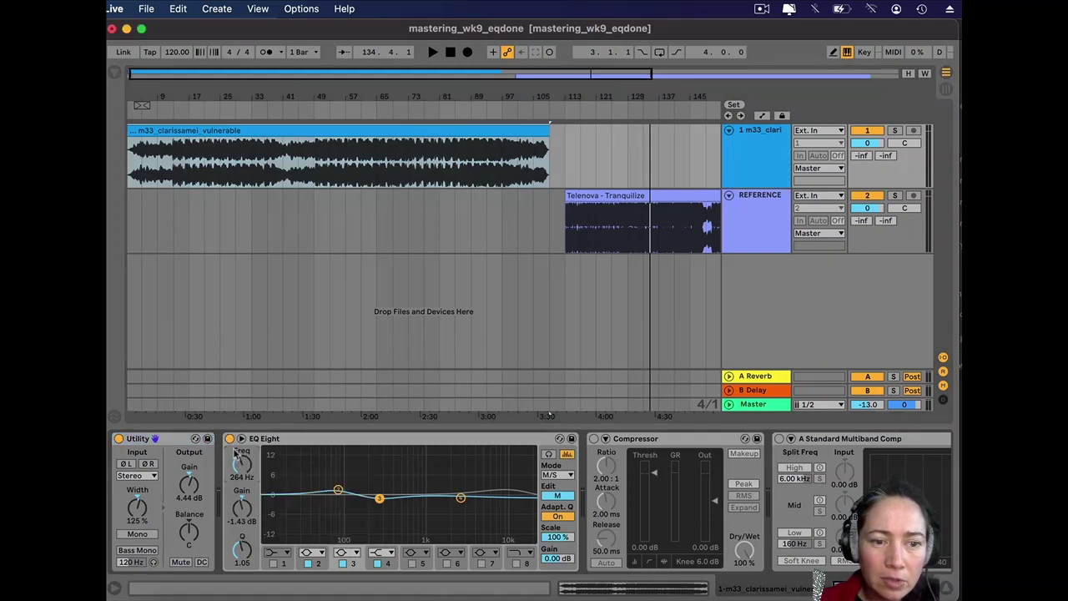
drag(241, 462, 241, 464)
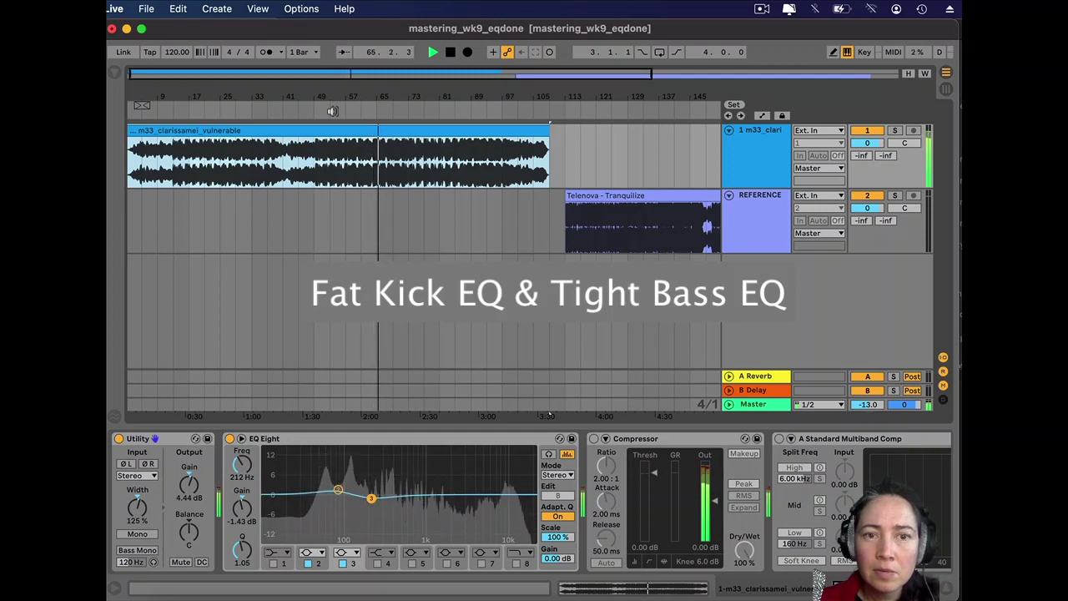
key(space)
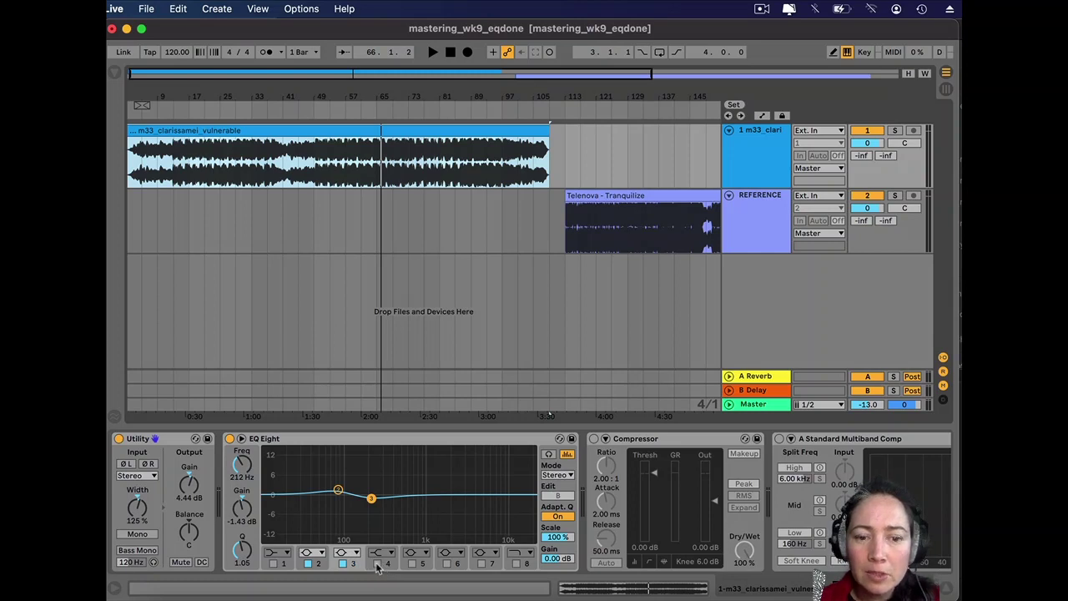
Enable band 4 as a Bell filter at 2.80 kHz
click(377, 564)
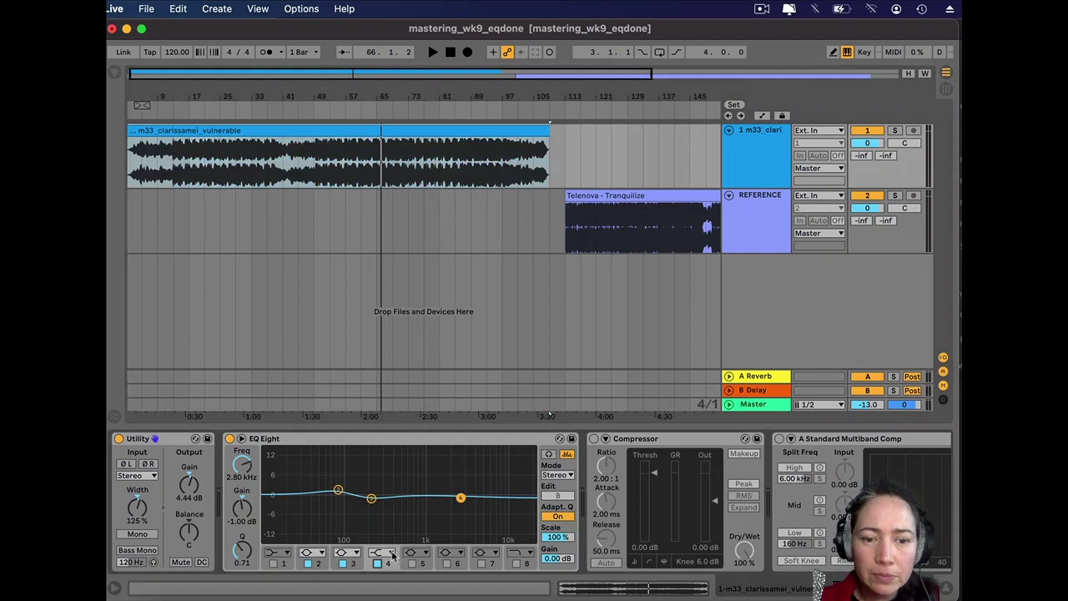
click(393, 558)
click(381, 594)
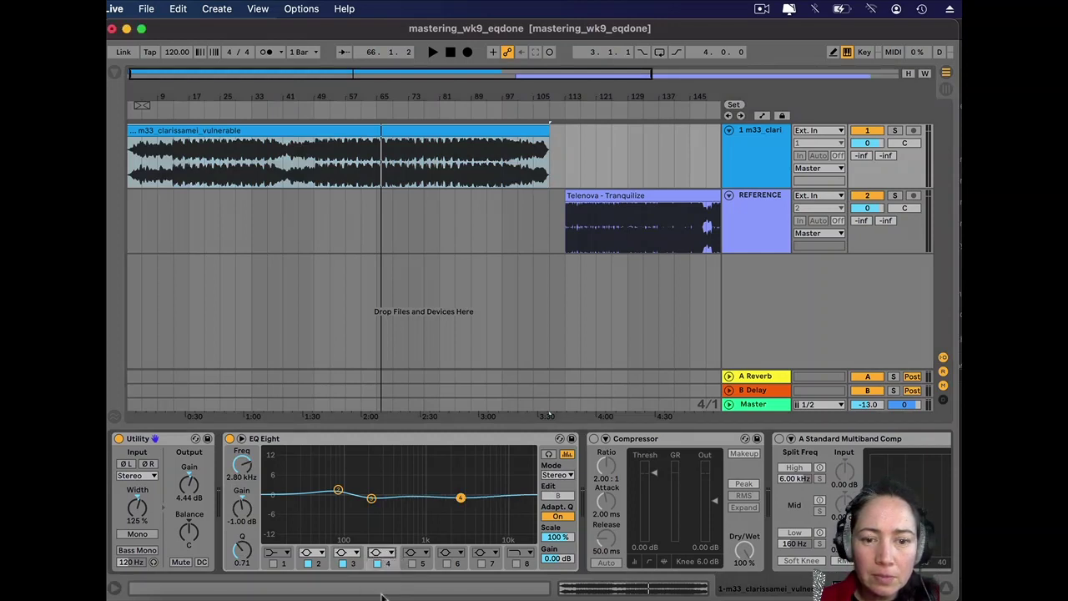
Compare the playing mix with EQ Eight bypassed, then turn the EQ back on
click(353, 113)
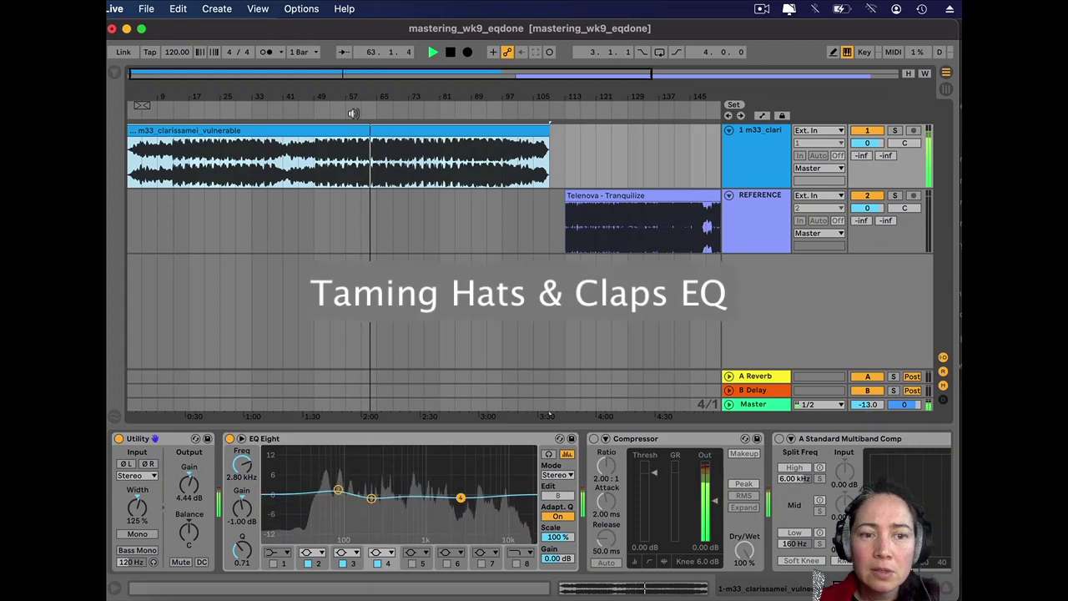
key(space)
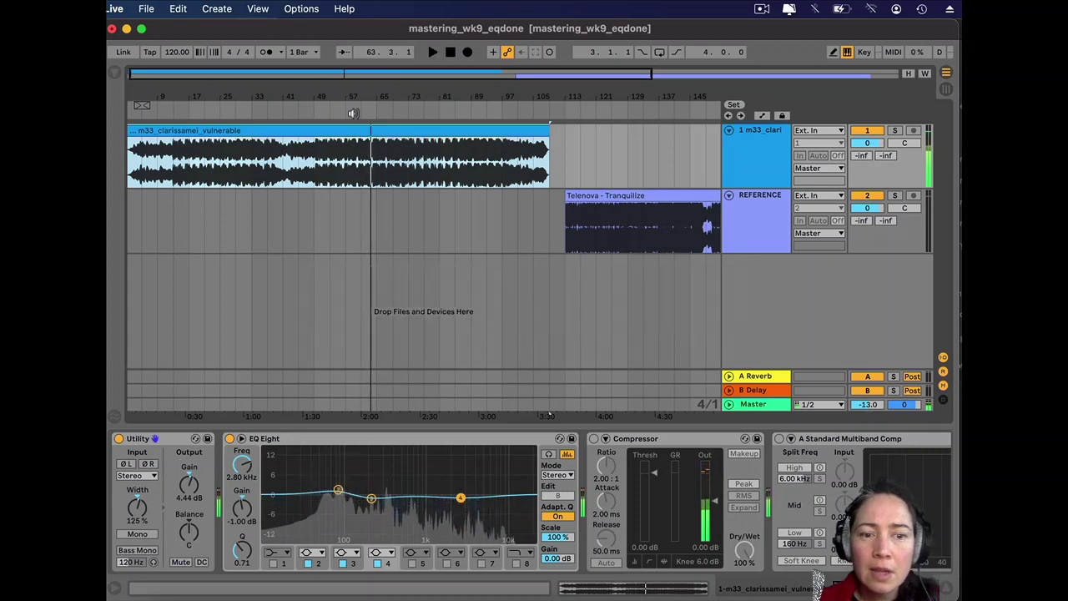
click(230, 438)
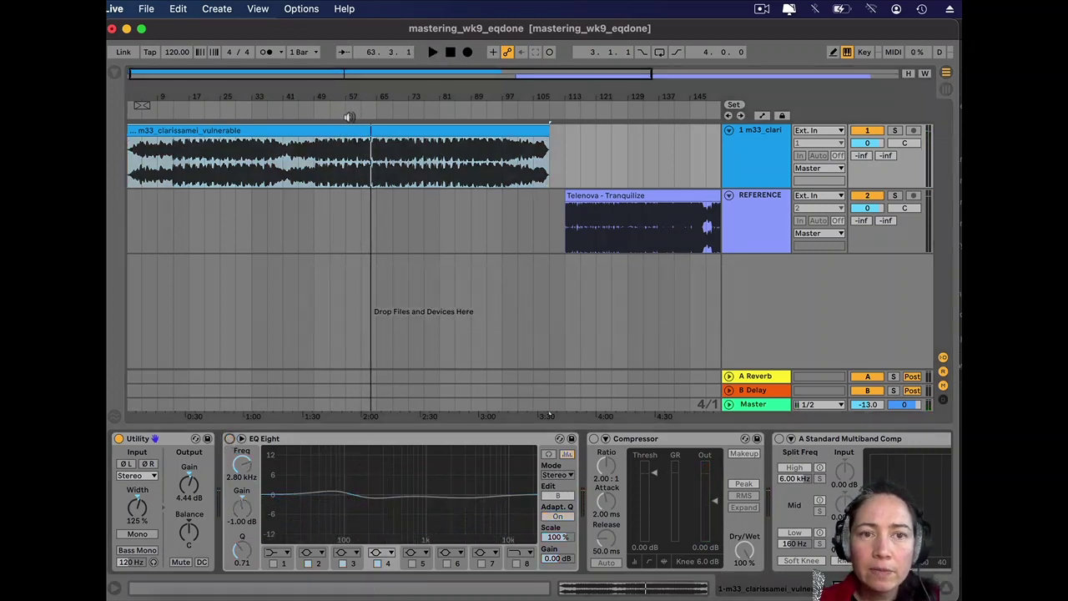
key(space)
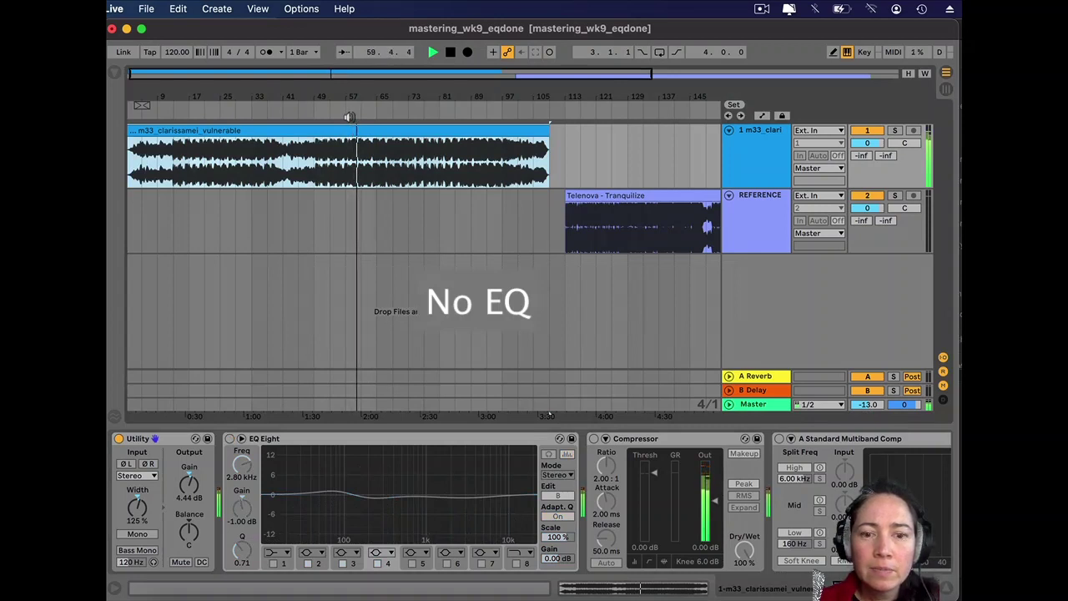
key(space)
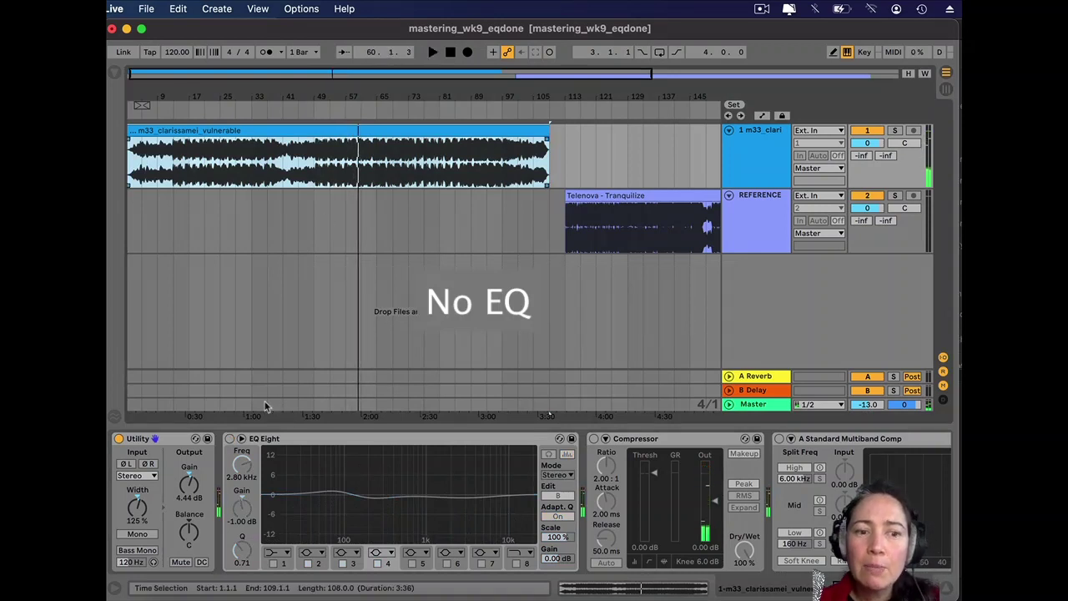
click(230, 439)
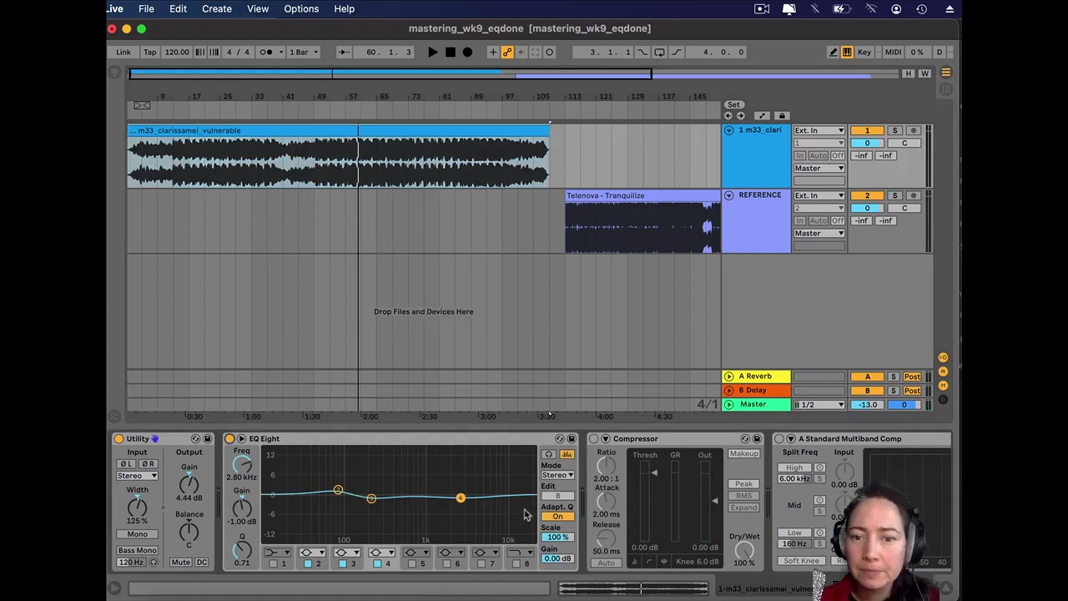
Switch EQ Eight to M/S and enable band 6 for a +1.50 dB side boost at 8.90 kHz
click(566, 474)
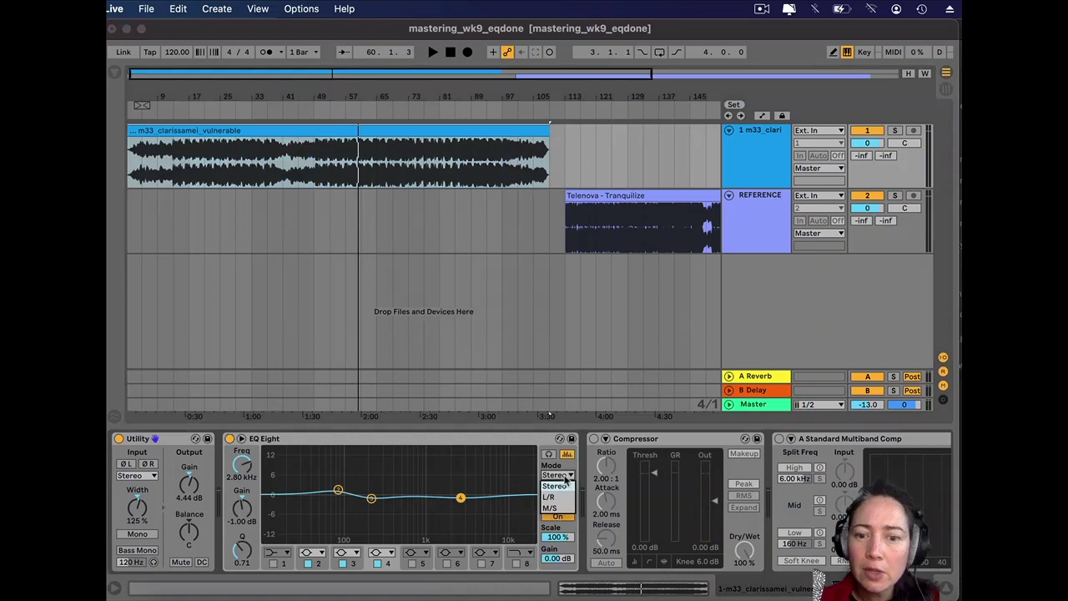
click(564, 508)
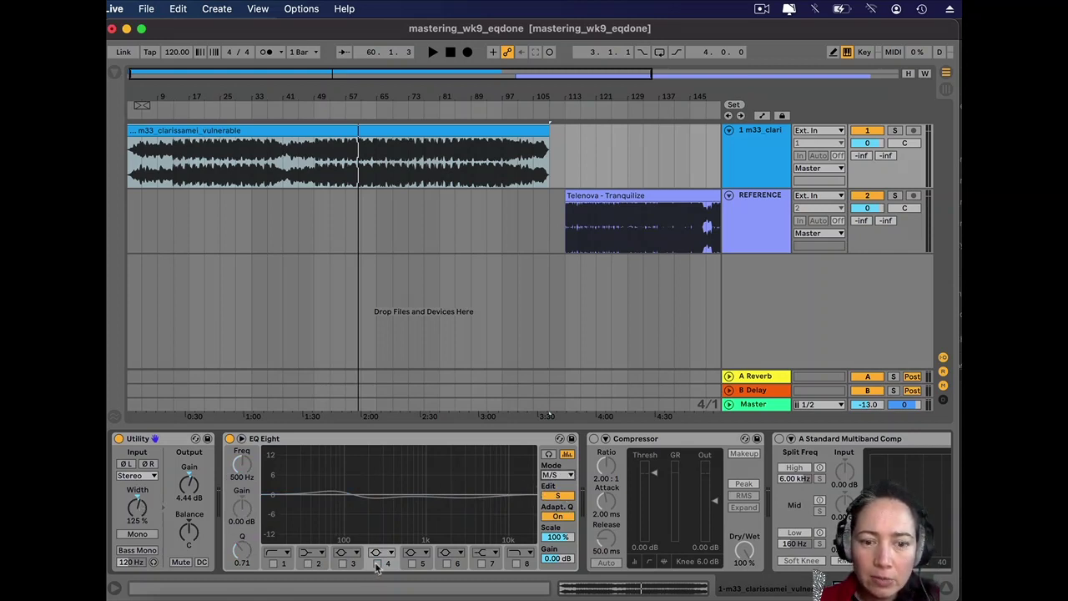
click(446, 565)
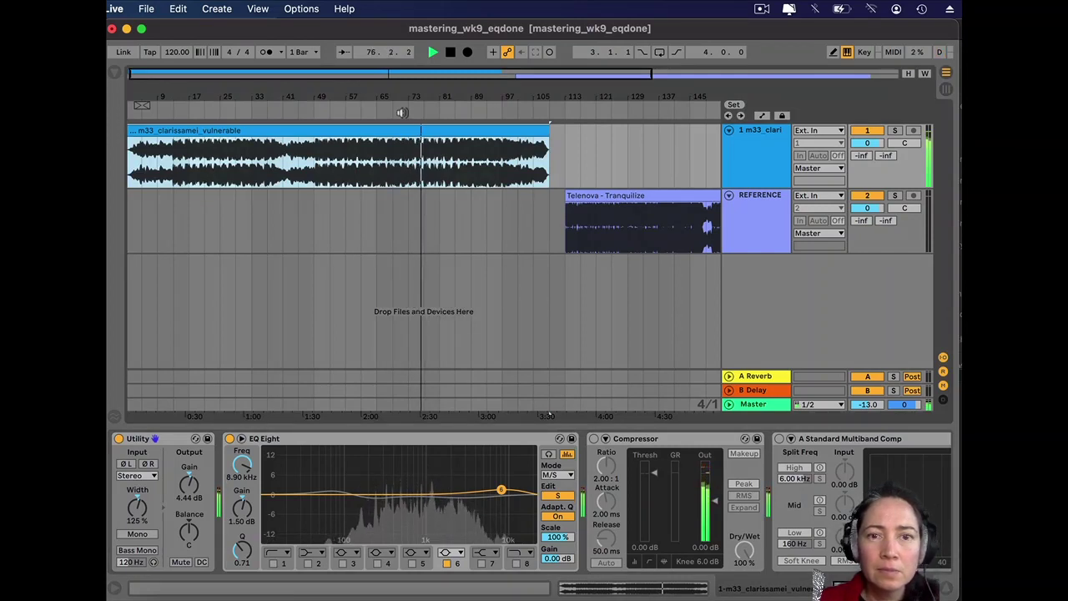
key(space)
click(229, 438)
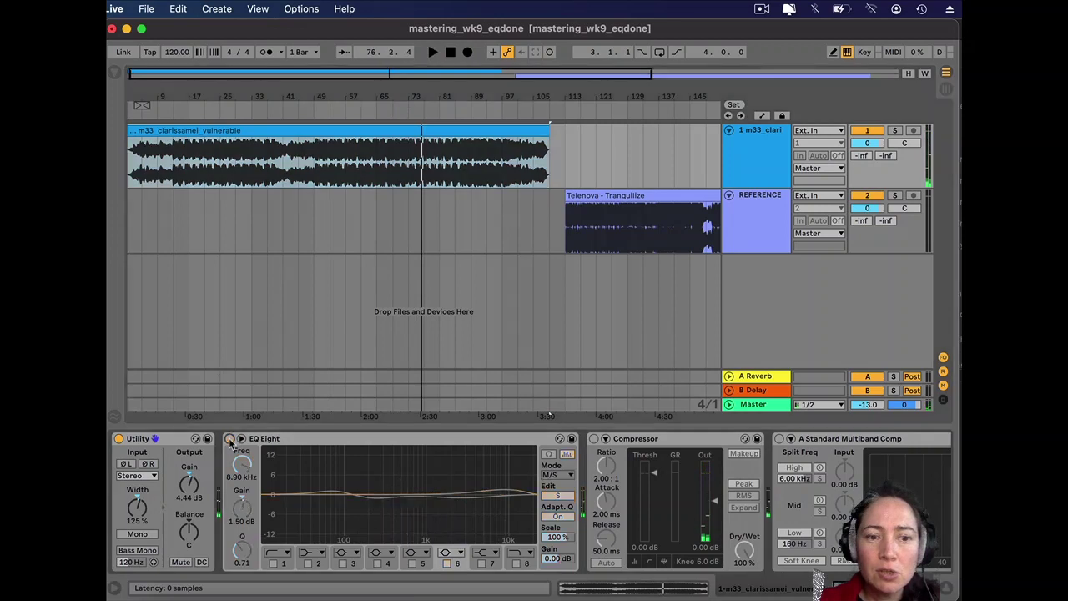
click(393, 115)
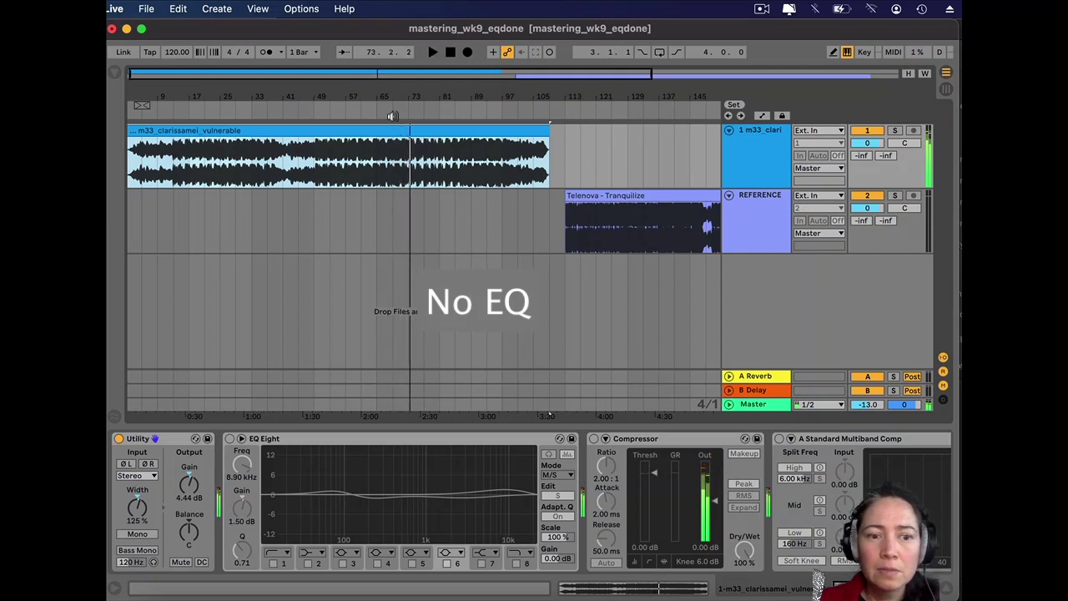
click(230, 438)
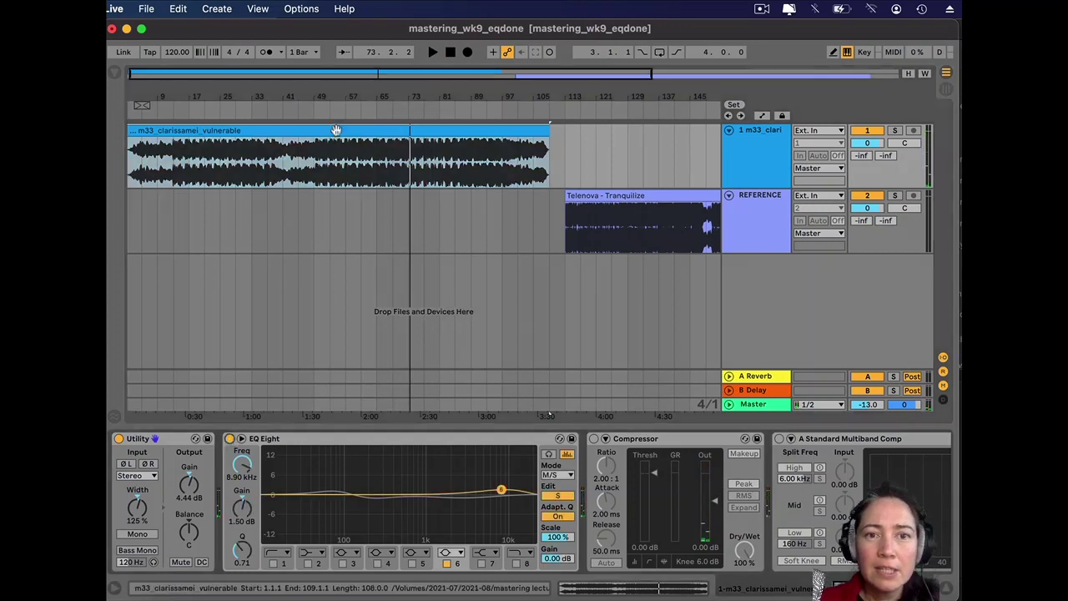
click(394, 114)
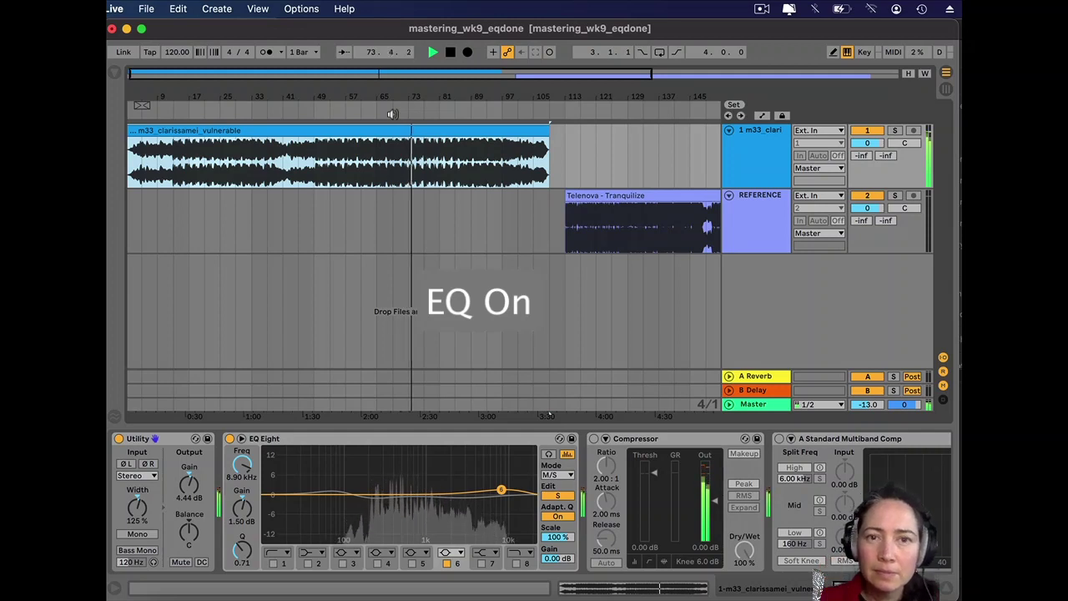
key(space)
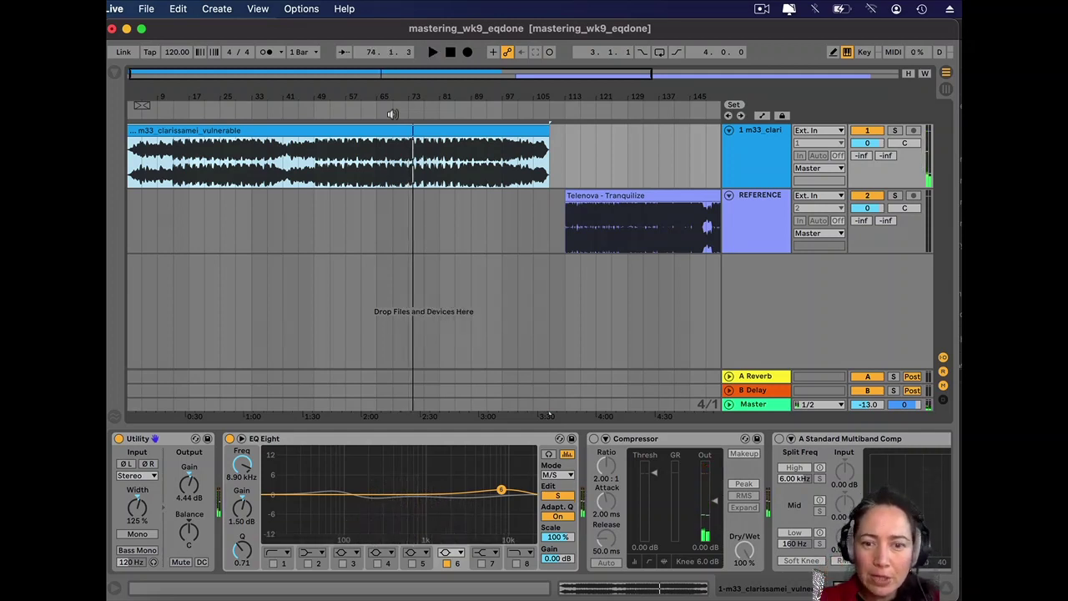